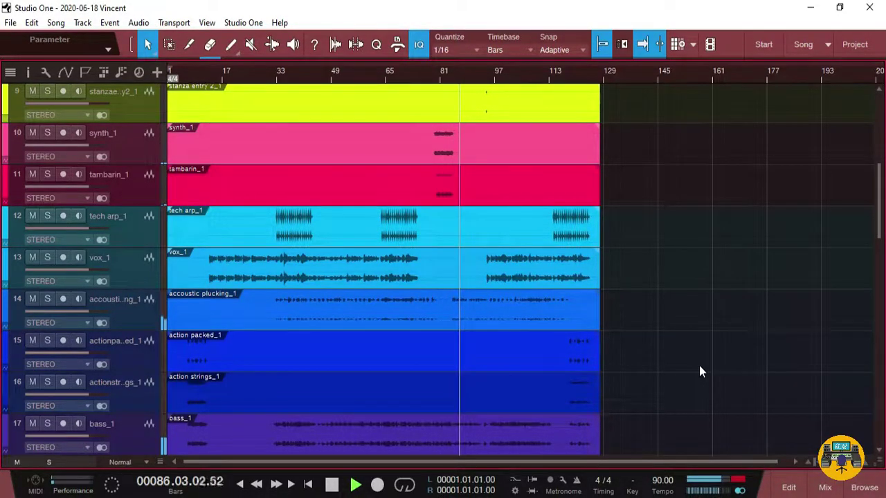
Stop playback, enlarge the vox_1 track's height and zoom into the timeline around its waveform
key("space")
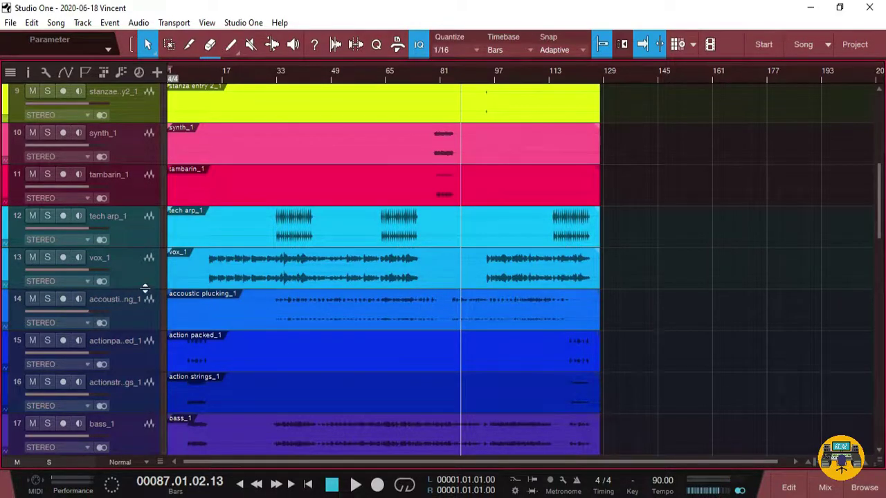
left_click_drag(142, 289, 129, 421)
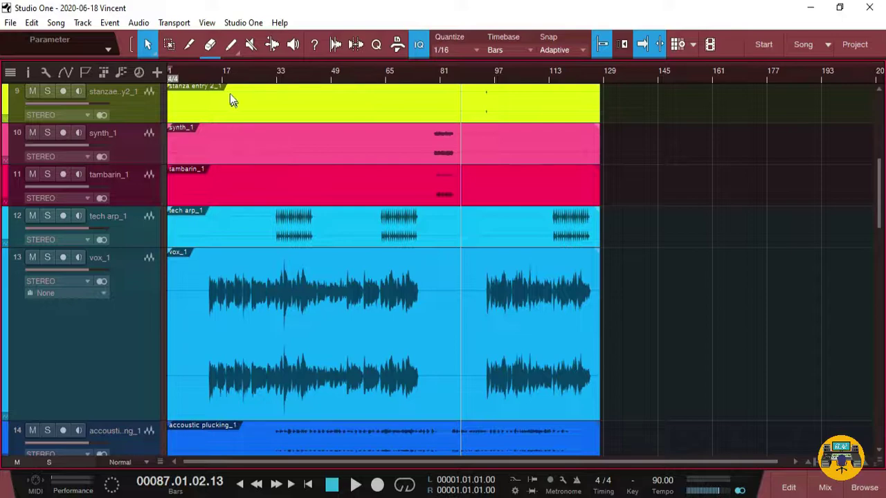
mouse_move(216, 77)
left_mouse_down()
mouse_move(215, 102)
mouse_move(215, 93)
left_mouse_up()
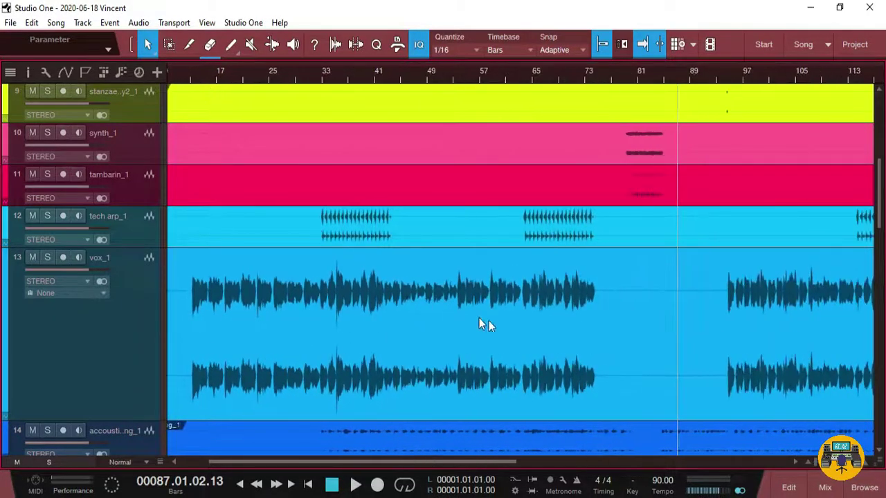
Demonstrate clip gain on the vox_1 event by strongly boosting, cutting and boosting its volume envelope again
left_click(515, 308)
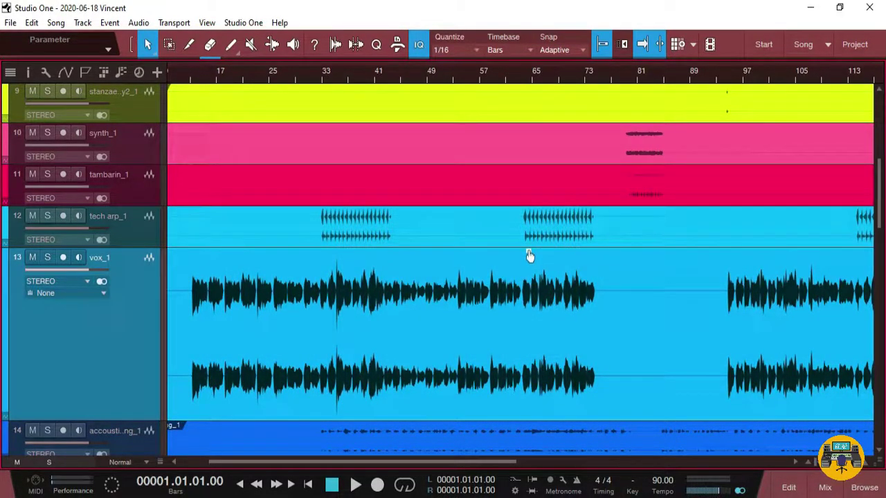
left_click_drag(528, 253, 530, 189)
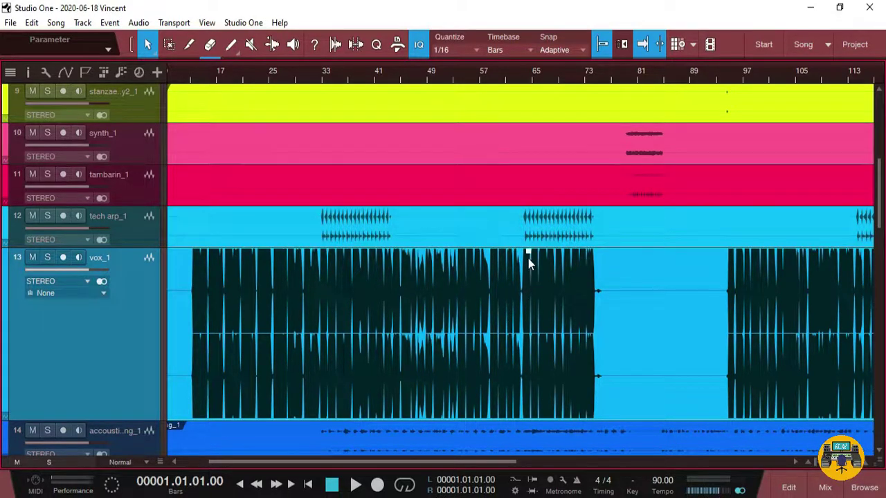
left_click_drag(530, 256, 507, 409)
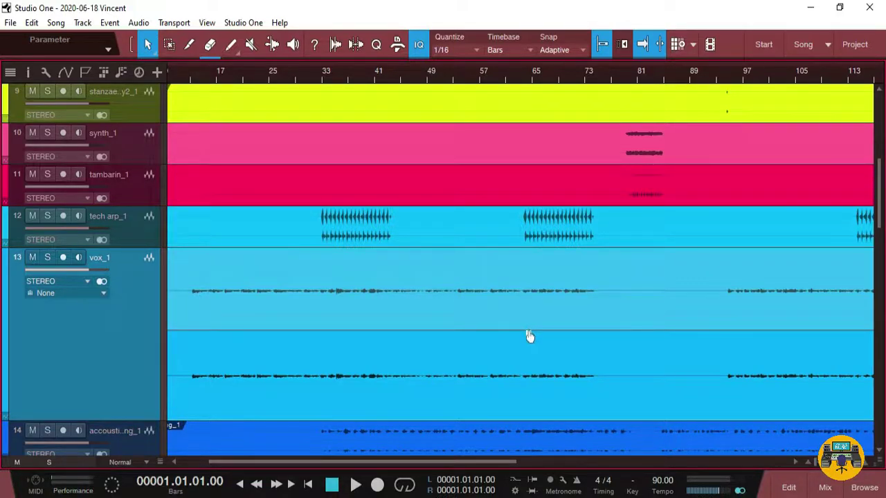
left_click_drag(530, 338, 526, 269)
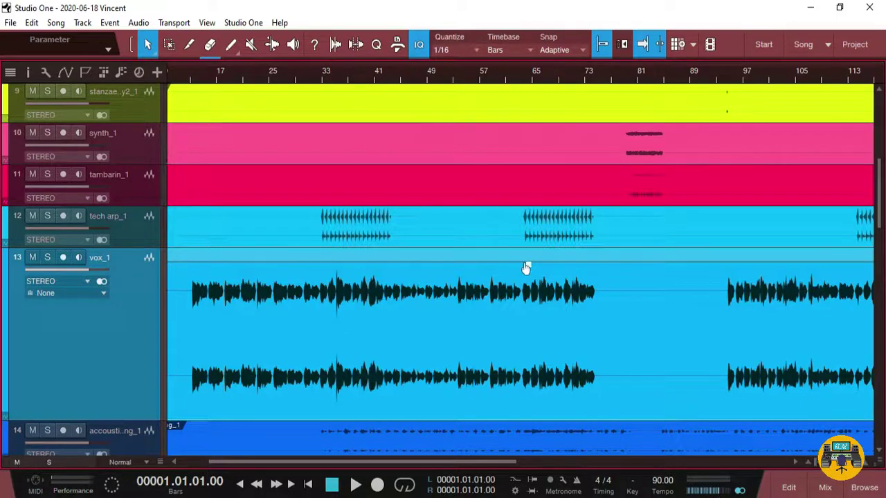
left_click_drag(527, 263, 527, 182)
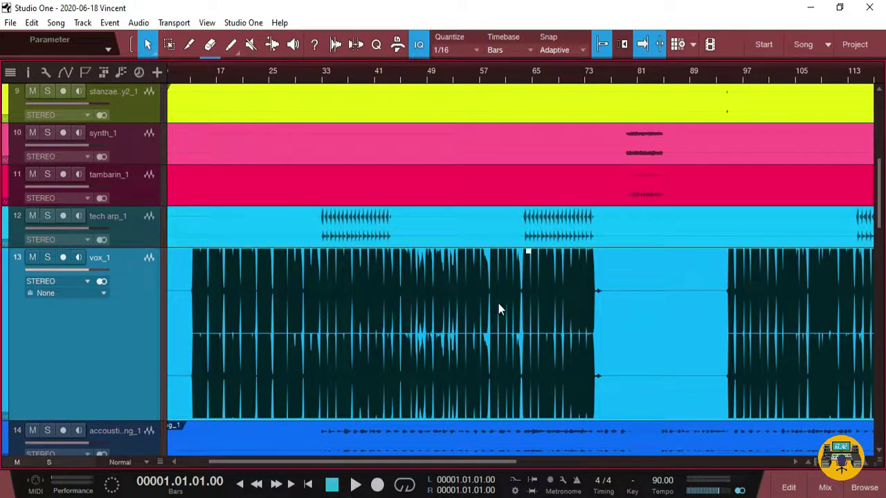
Lower the vox_1 event's gain until its waveform is nearly flat, and undo the gain changes
key("ctrl+Down")
key("ctrl+Down")
key("ctrl+Down")
key("ctrl+Down")
key("ctrl+Down")
key("ctrl+Down")
key("ctrl+Down")
key("ctrl+Down")
key("ctrl+Down")
key("ctrl+Down")
key("ctrl+Down")
key("ctrl+Down")
key("ctrl+Down")
key("ctrl+Down")
key("ctrl+Down")
key("ctrl+Down")
key("ctrl+Down")
key("ctrl+Down")
key("ctrl+Down")
key("ctrl+Down")
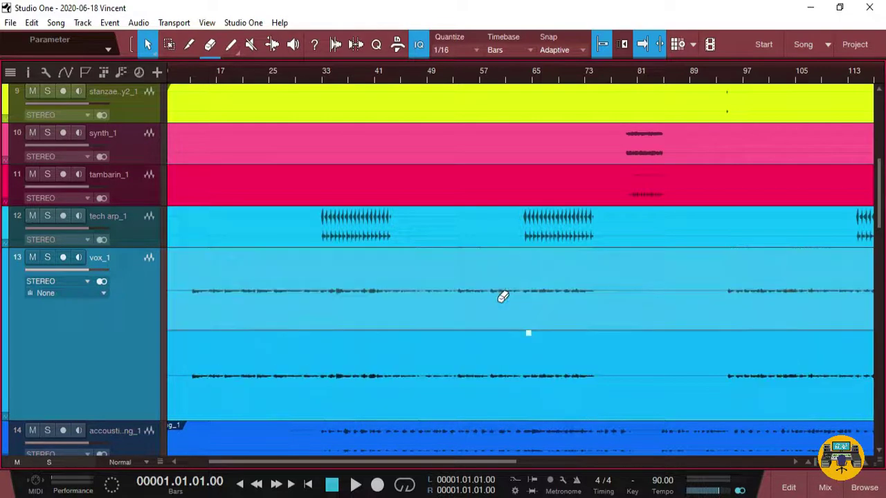
key("ctrl+z")
key("ctrl+z")
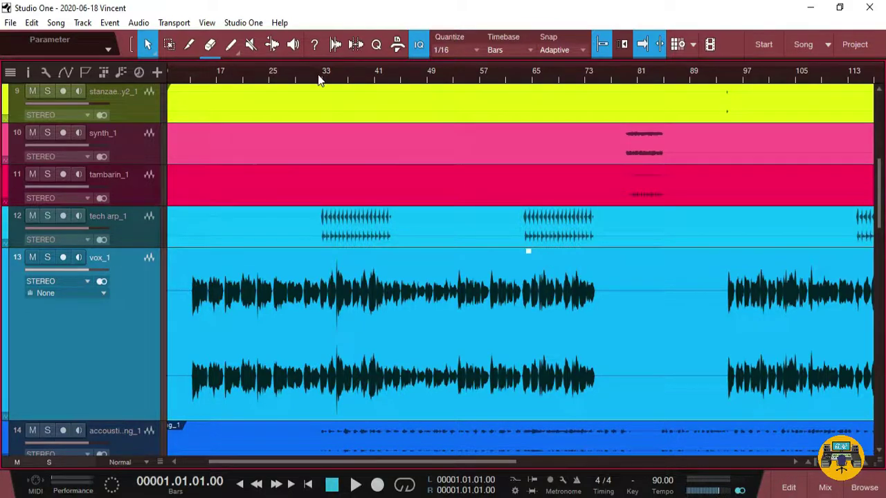
Zoom out to the whole song, return to the vox_1 track and place the playhead at bar 14
left_click_drag(320, 67, 319, 49)
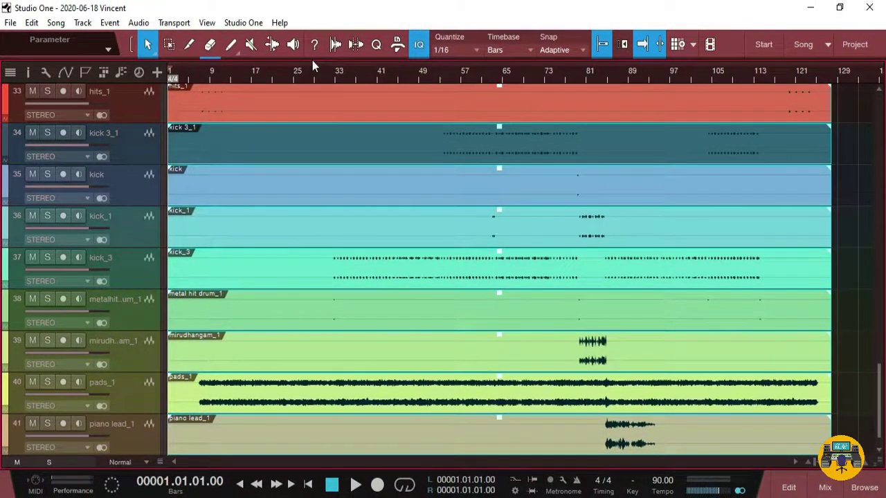
scroll(380, 173, "up", 10)
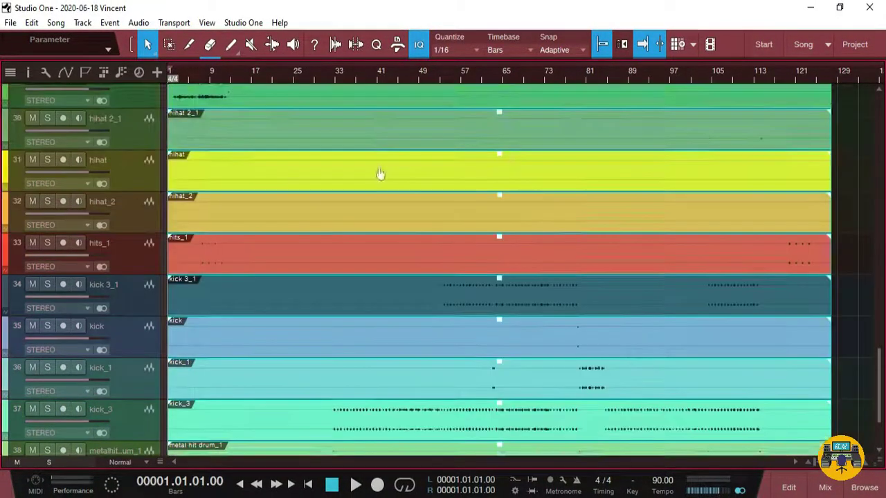
scroll(380, 173, "up", 3)
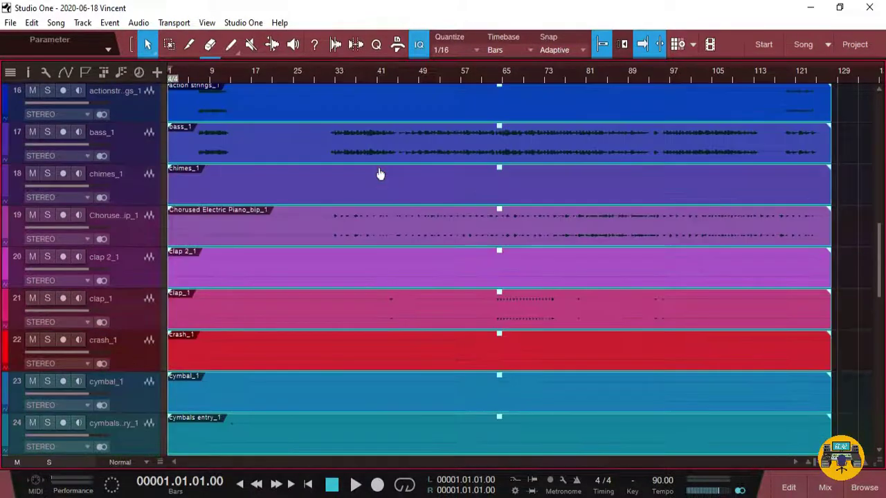
scroll(380, 173, "up", 3)
scroll(380, 174, "up", 1)
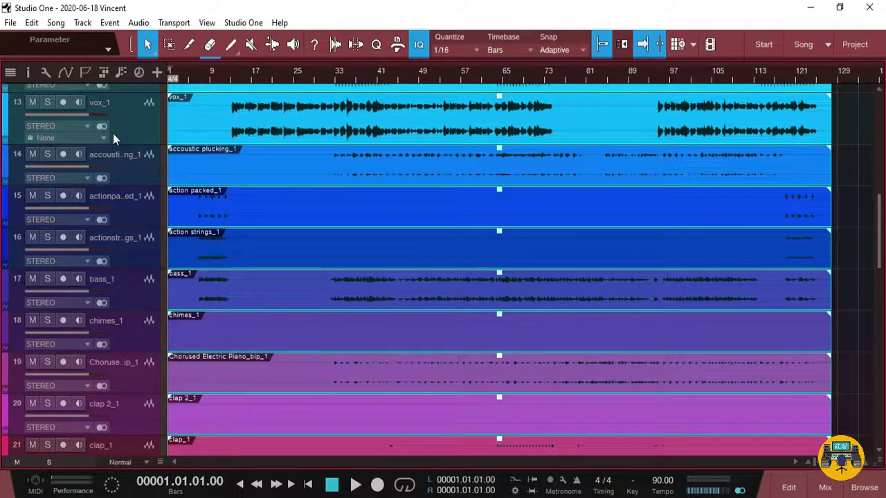
left_click(234, 76)
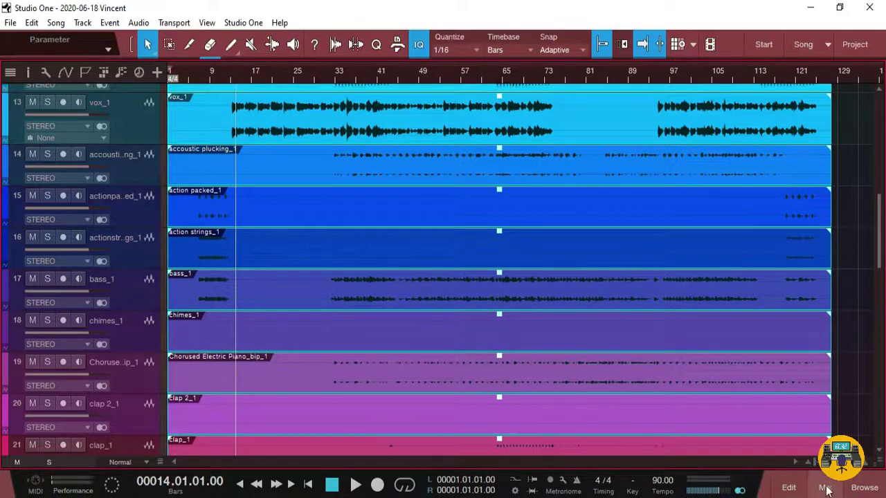
Open the mixer console, detach it as a maximized window and bring the vox_1 channel into view
key("F3")
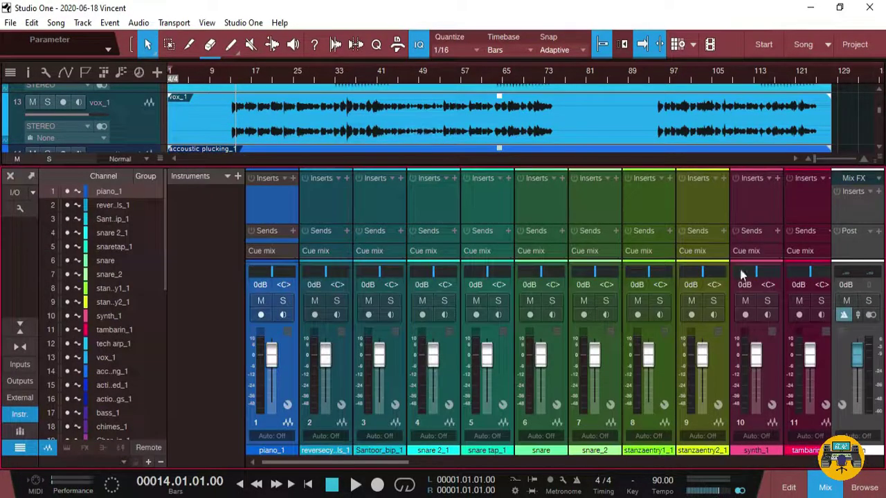
left_click(29, 176)
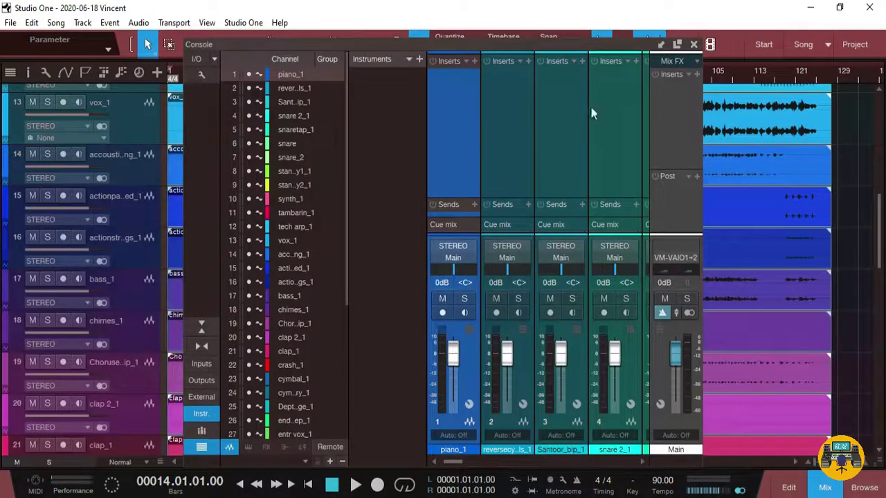
left_click(677, 45)
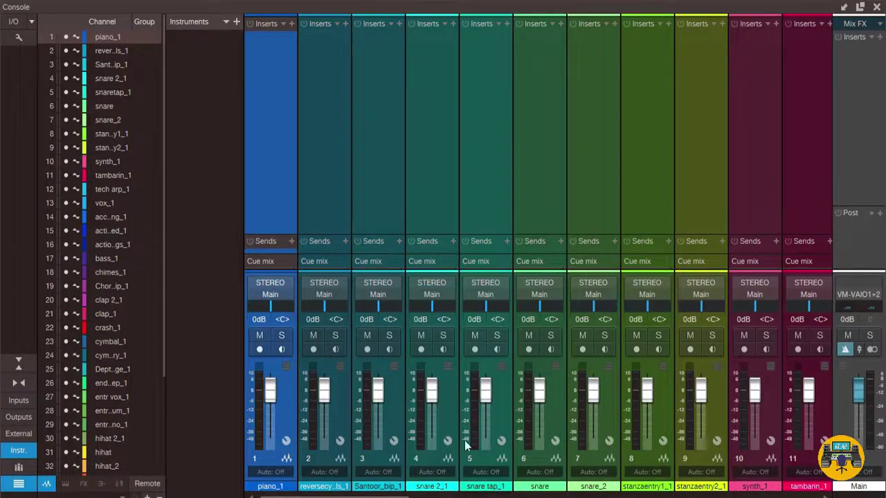
left_click_drag(381, 497, 654, 496)
Close the console and play back the soloed vox_1 track from bar 14
left_click(877, 8)
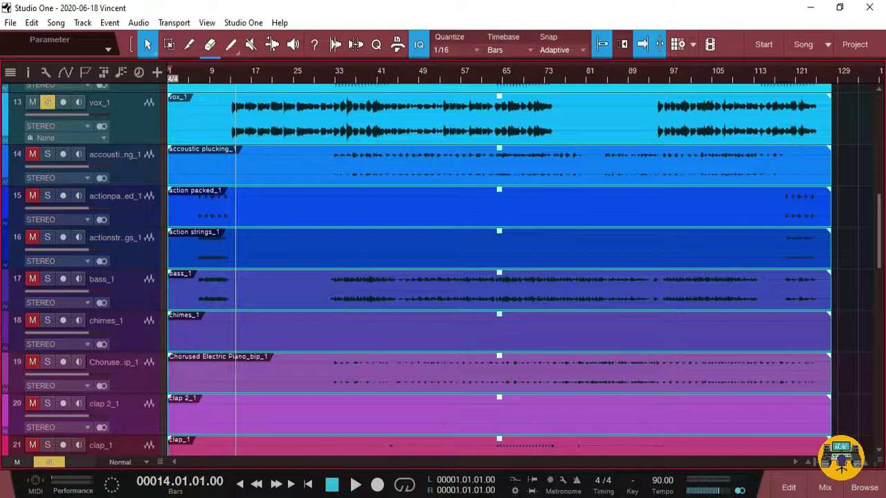
left_click(355, 484)
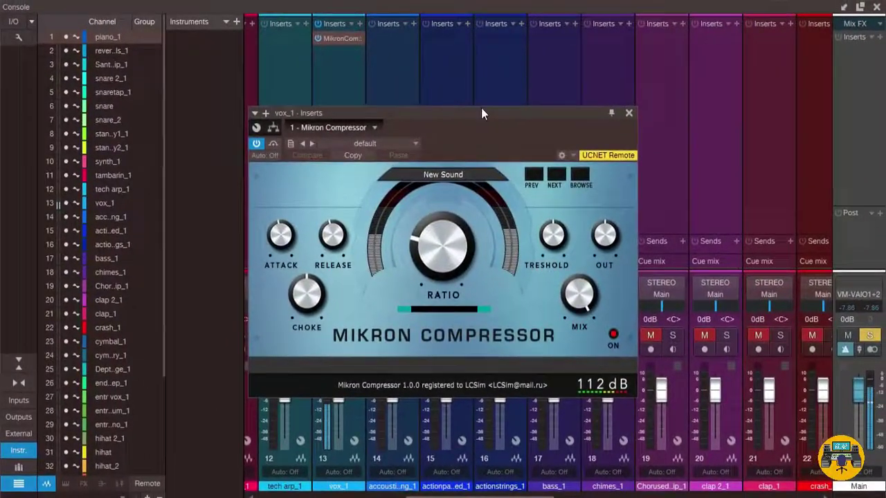
Pull the vox_1 channel fader fully down to minus infinity and set the Mikron Compressor's OUT to 6.3 dB
left_click_drag(481, 108, 588, 56)
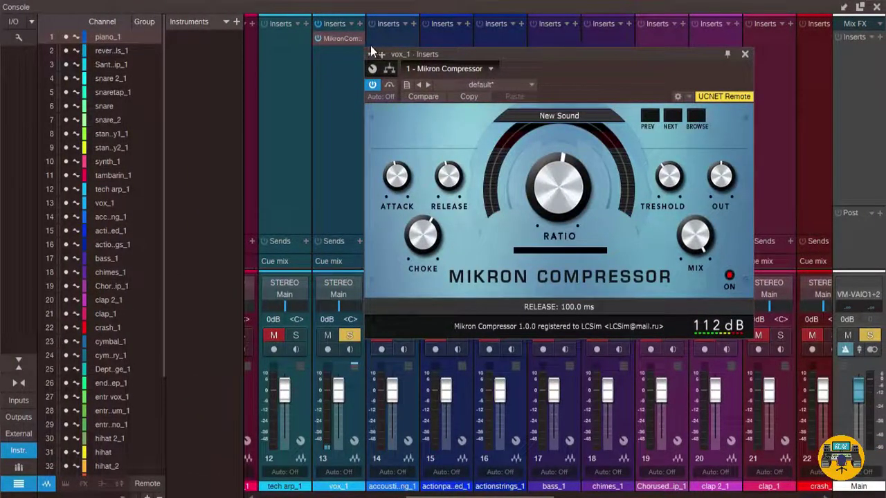
left_click_drag(462, 64, 474, 43)
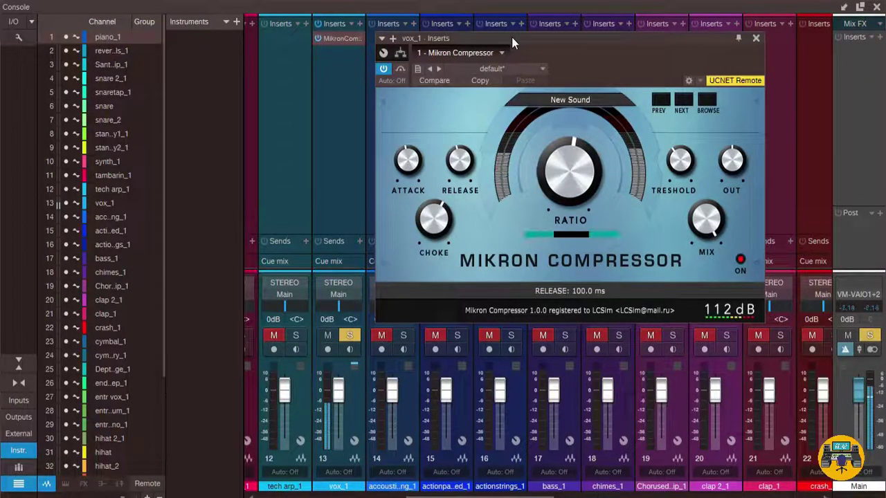
left_click_drag(338, 388, 334, 482)
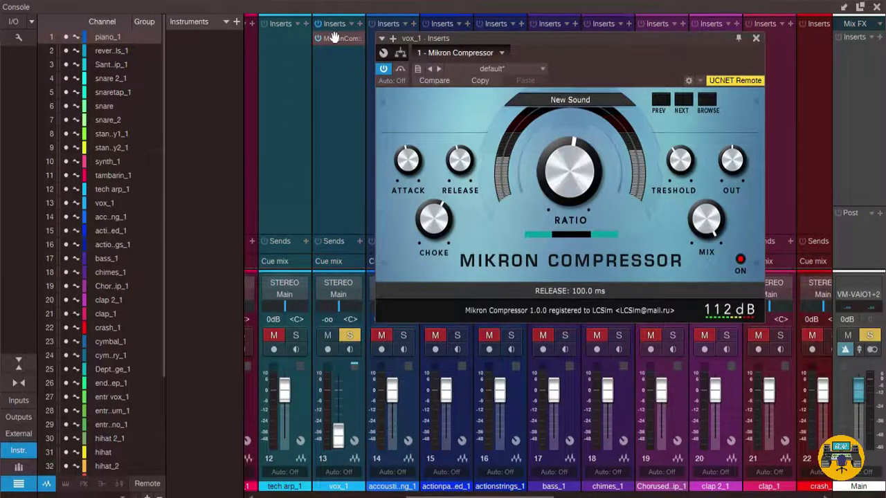
left_click(326, 89)
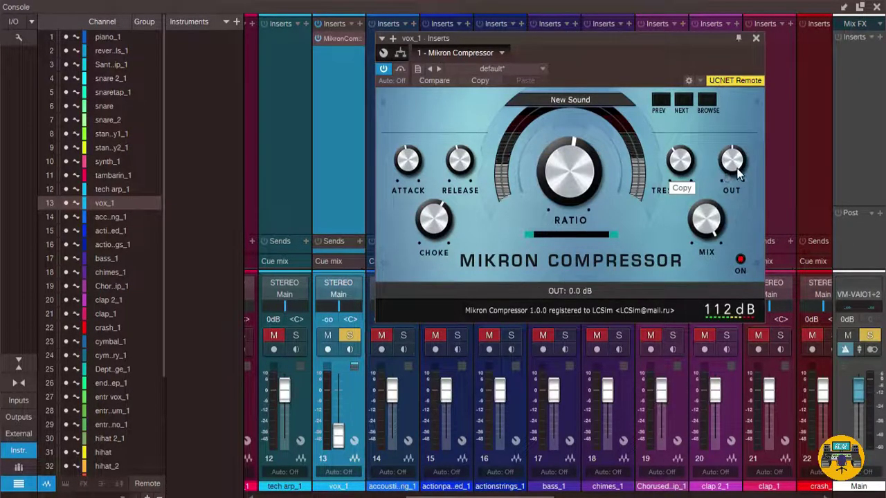
left_click_drag(736, 119, 746, 162)
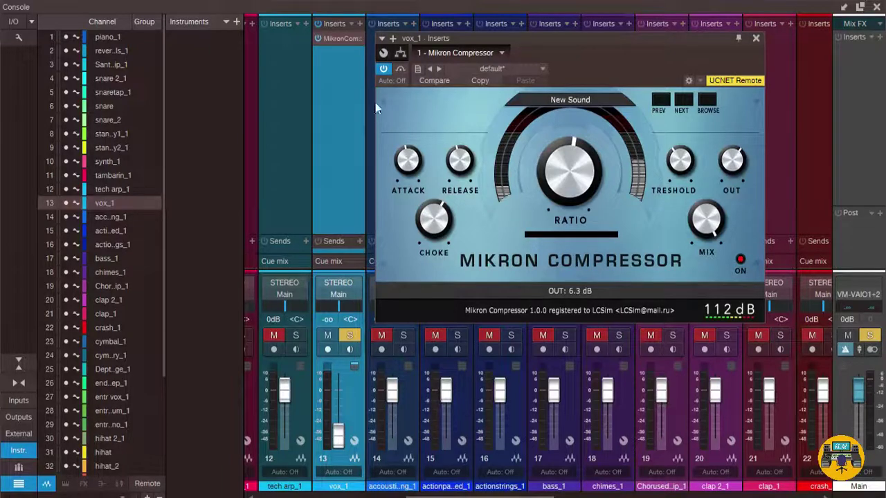
Insert the stock Compressor after the Mikron Compressor on vox_1 and arrange both plug-in windows side by side
left_click_drag(478, 37, 505, 37)
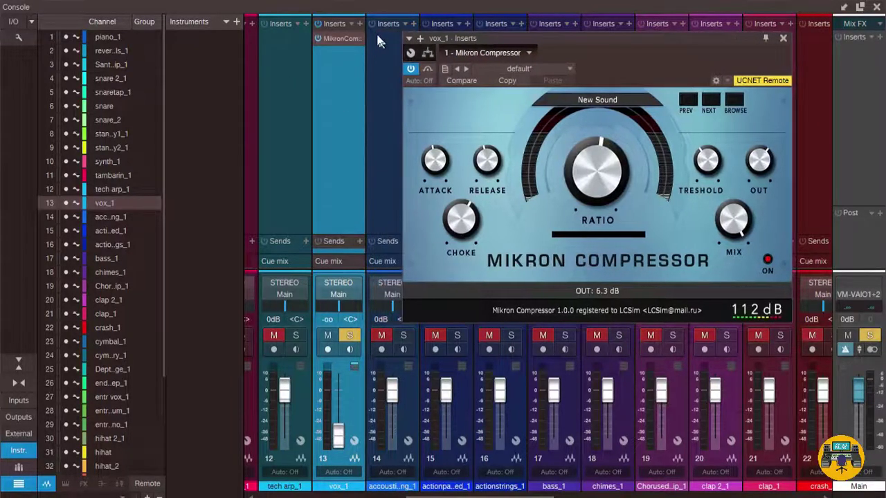
left_click(359, 24)
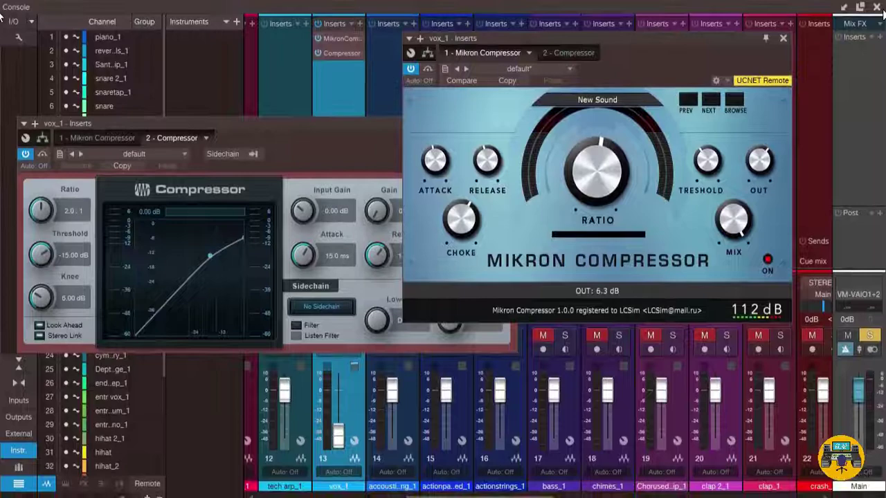
left_click_drag(630, 33, 408, 67)
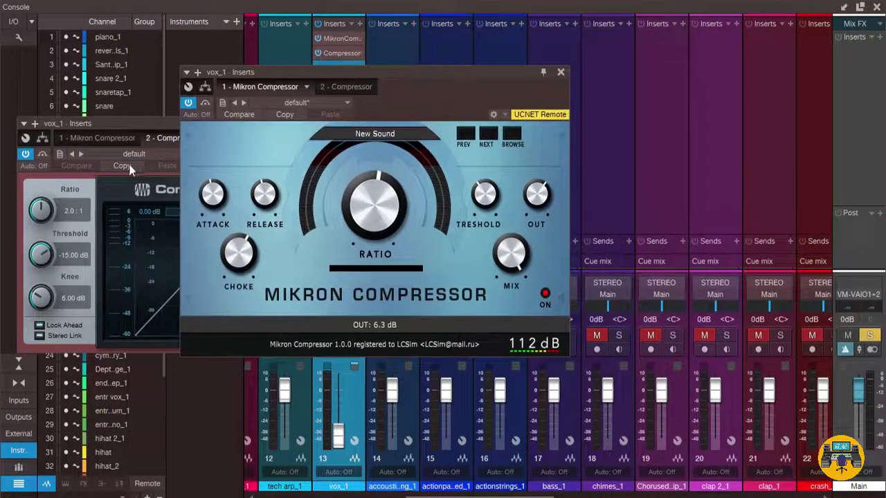
left_click_drag(132, 125, 552, 279)
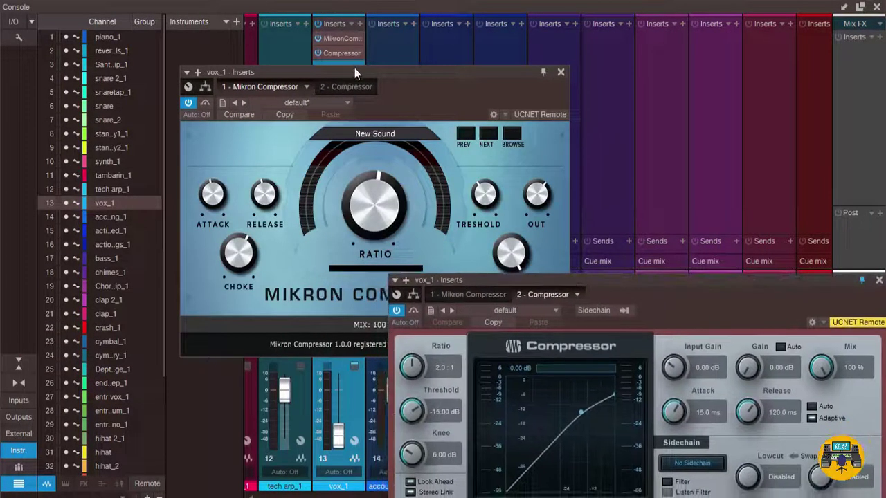
left_click_drag(355, 72, 174, 24)
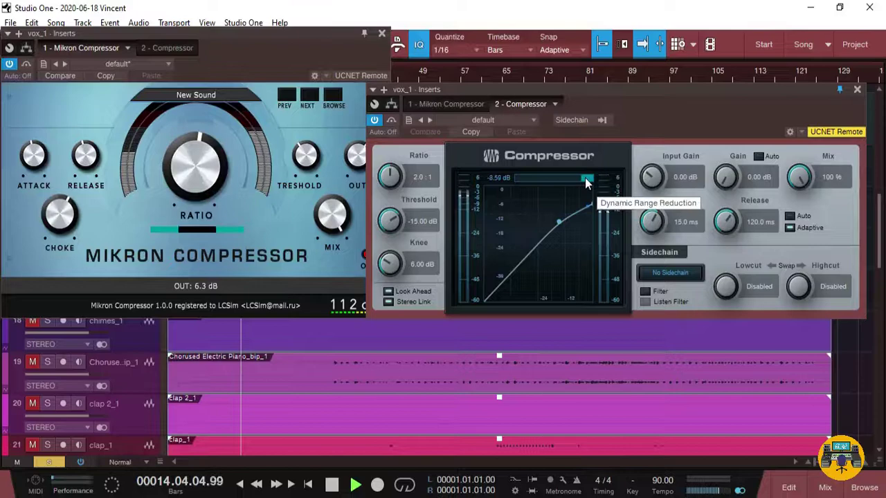
left_click_drag(486, 91, 506, 88)
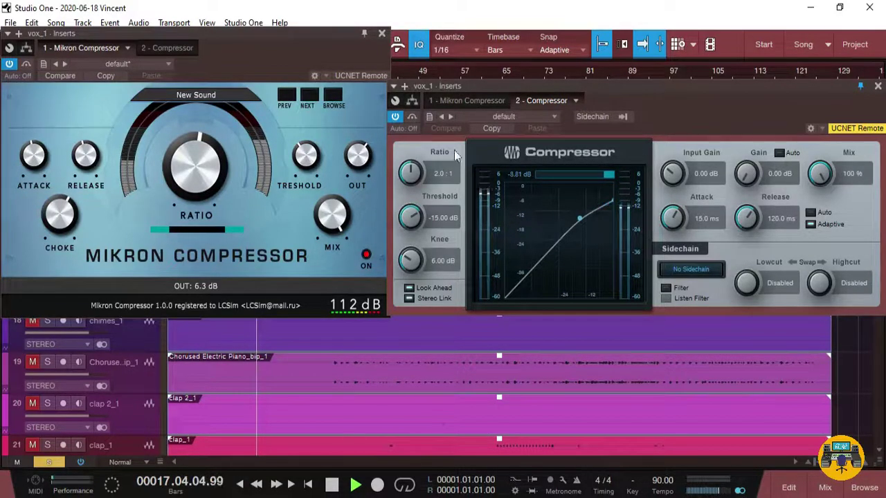
Lower the Mikron Compressor's OUT to -6.8 dB, and raise it to -0.5 dB during playback
left_click(372, 125)
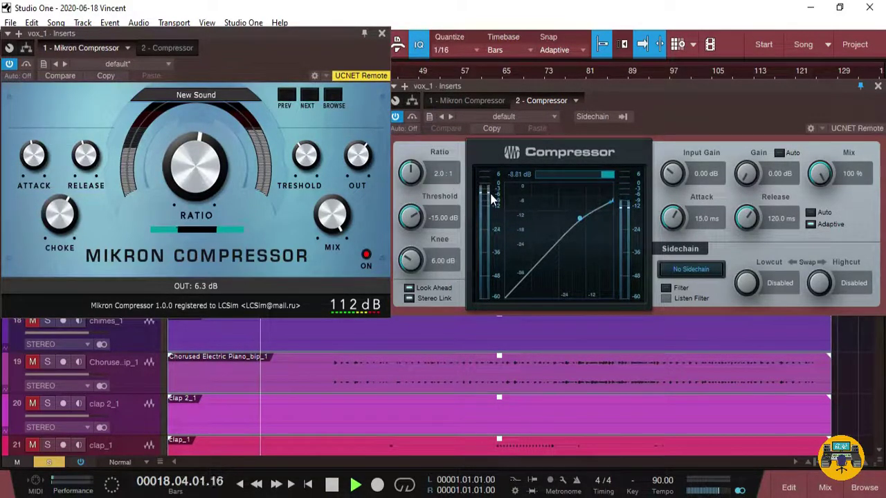
mouse_move(490, 193)
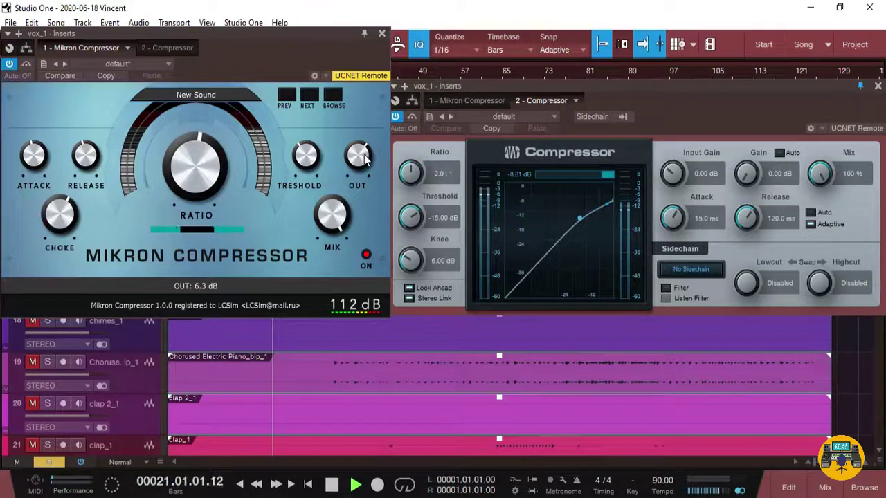
left_click_drag(365, 159, 358, 200)
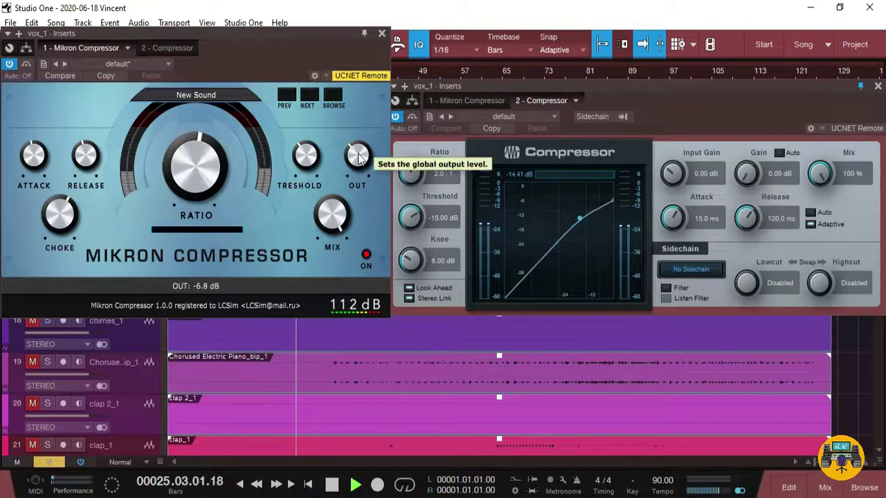
left_click_drag(359, 158, 354, 131)
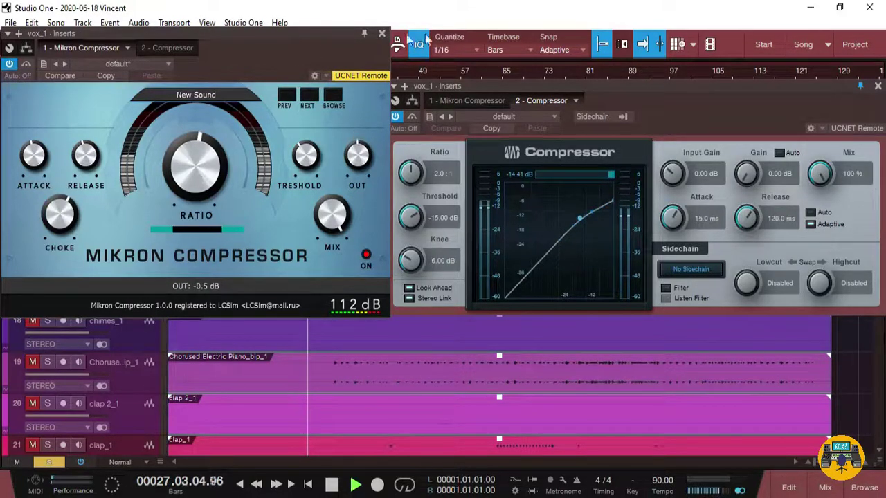
Close both vox_1 plug-in windows and show the console with a taller Sends section
left_click(382, 32)
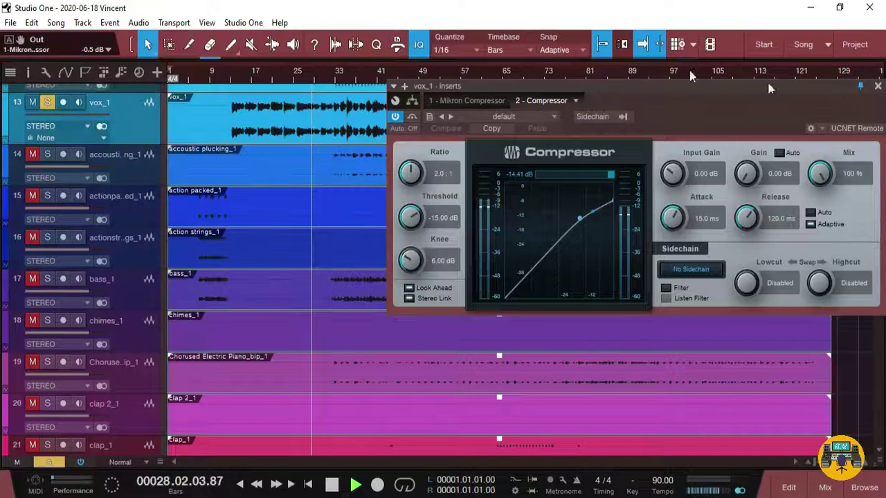
left_click(878, 85)
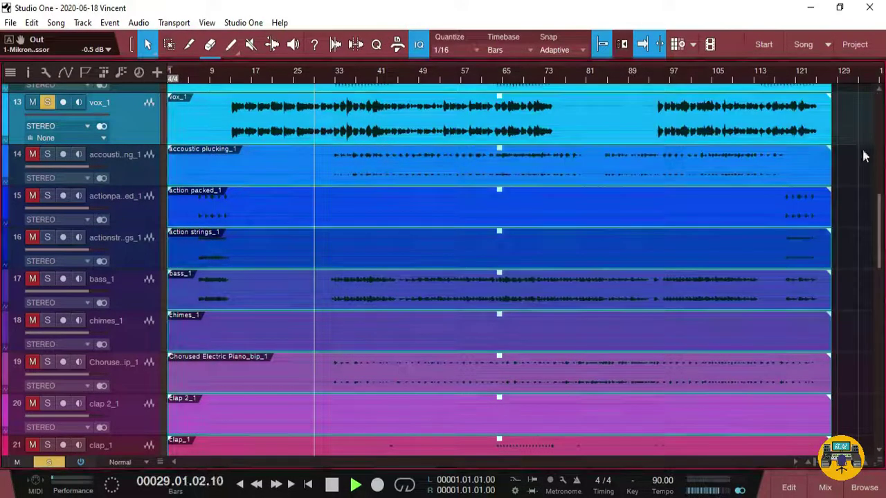
left_click(825, 486)
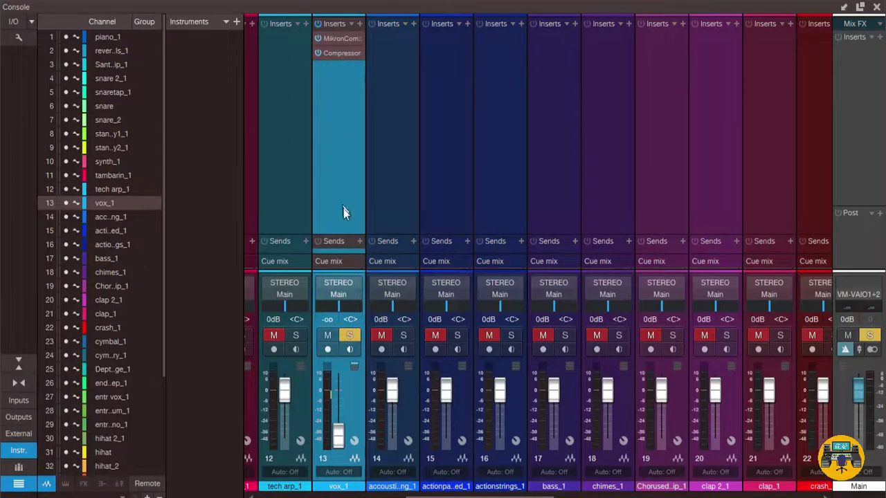
left_click_drag(344, 236, 314, 82)
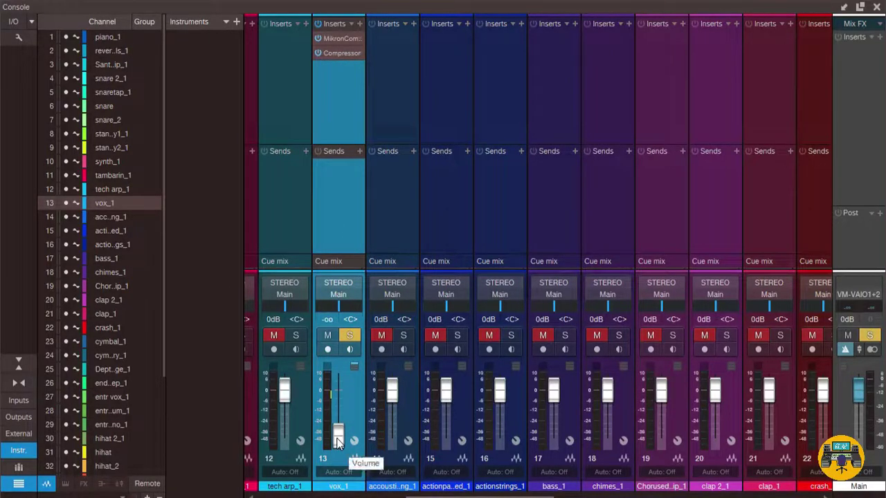
Raise the vox_1 channel fader to about -4.8 dB during playback and return it to minus infinity
left_click_drag(338, 443, 338, 405)
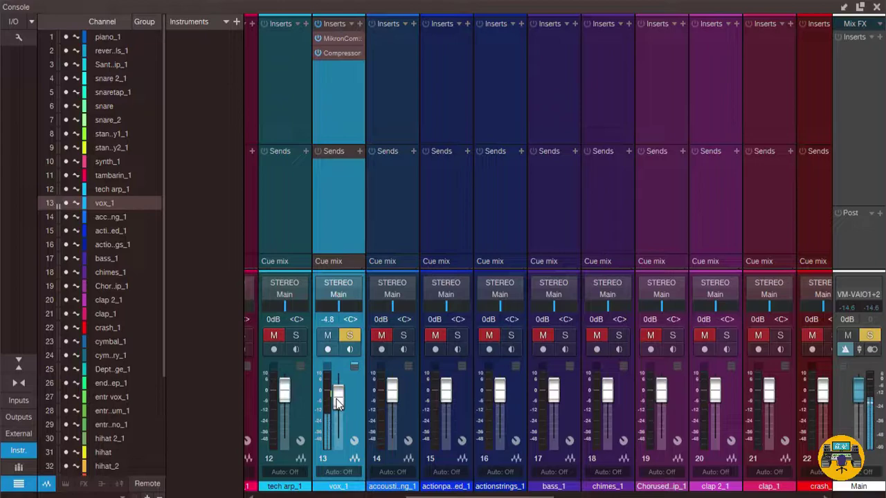
left_click_drag(338, 400, 335, 460)
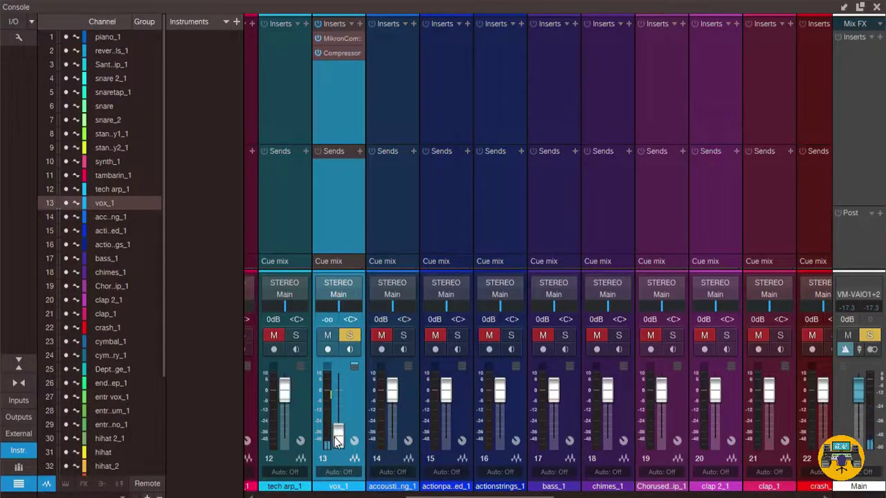
Open the Mikron Compressor and Compressor windows from vox_1's inserts and arrange them so both meters and the vox_1 fader stay in view
right_click(338, 44)
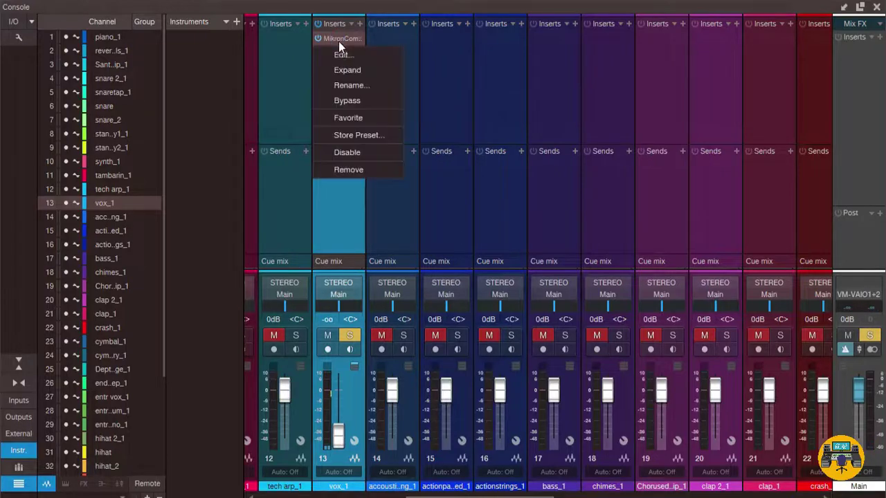
left_click(337, 67)
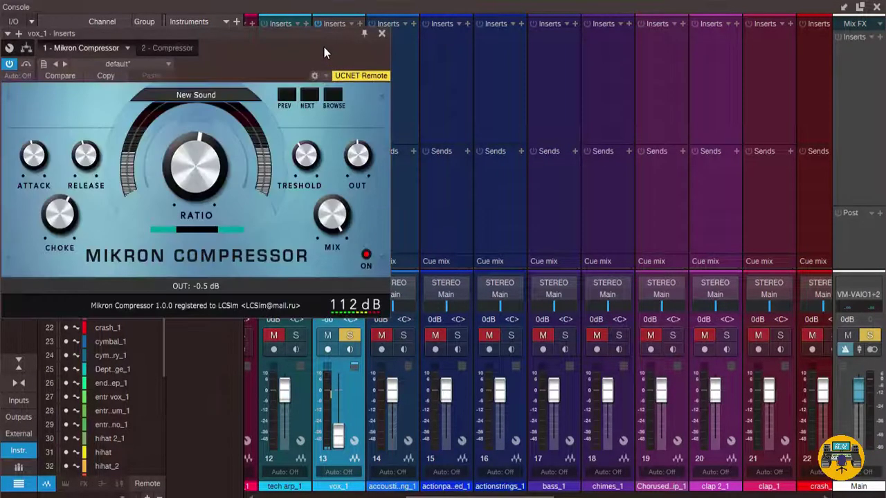
left_click_drag(325, 38, 330, 102)
double_click(335, 56)
right_click(339, 54)
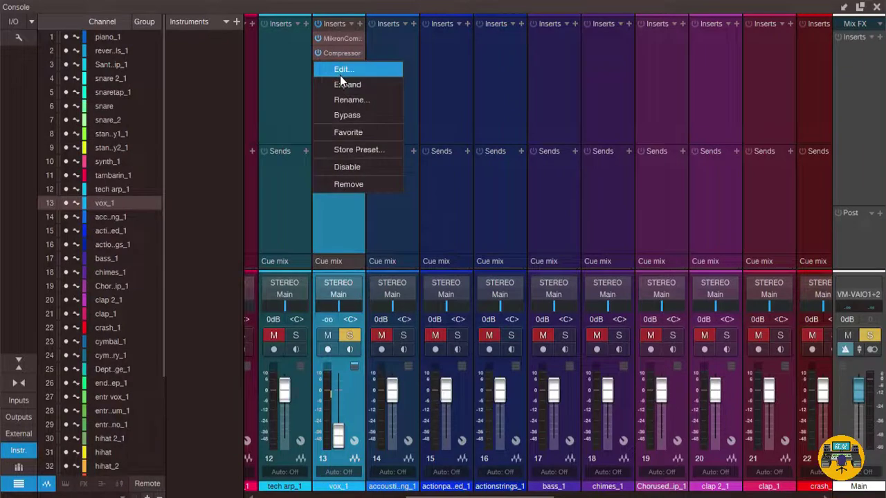
left_click(339, 75)
left_click_drag(532, 90, 443, 181)
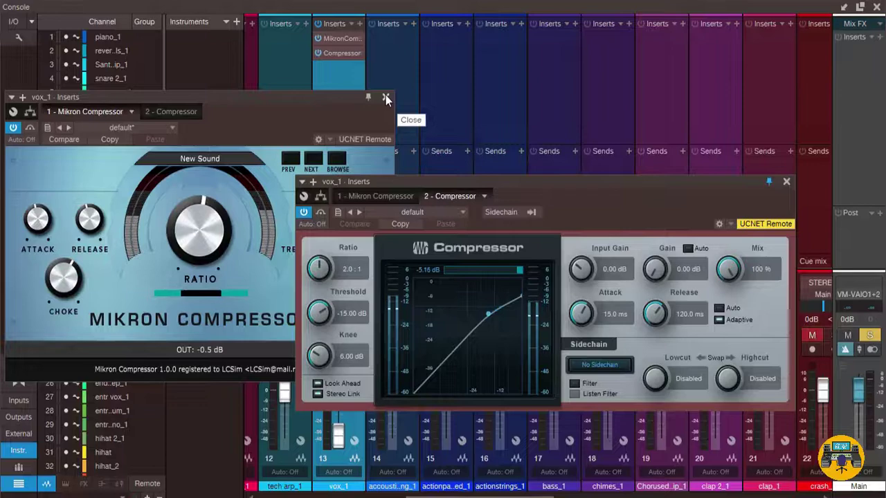
left_click_drag(430, 178, 462, 119)
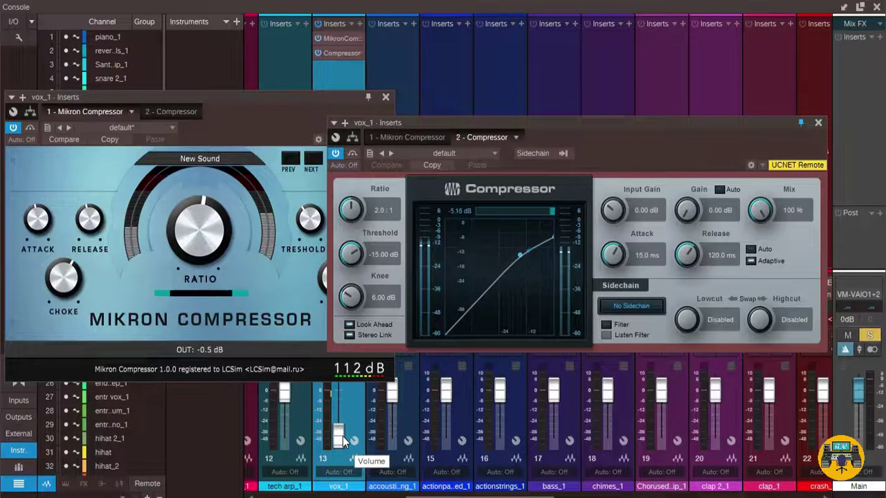
Close the console and move both plug-in windows off the vox_1 clip's gain handle
left_click(877, 7)
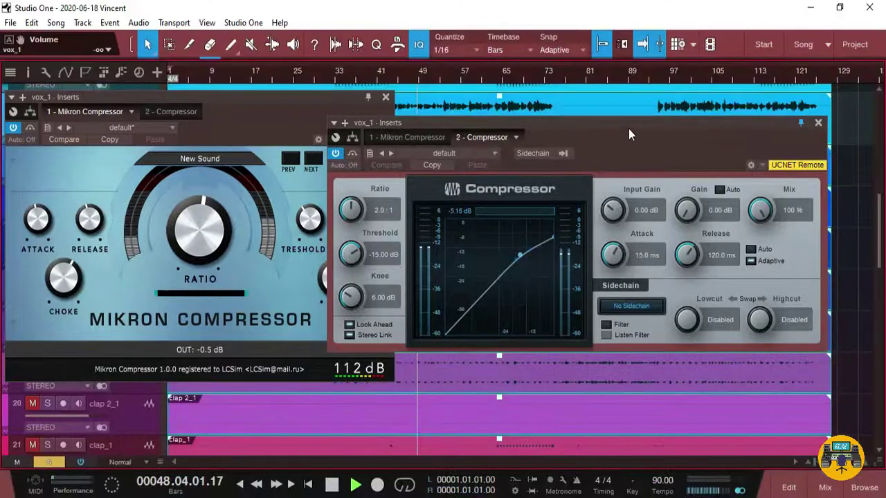
left_click_drag(629, 128, 626, 244)
mouse_move(499, 97)
left_mouse_down()
mouse_move(499, 118)
mouse_move(500, 94)
left_mouse_up()
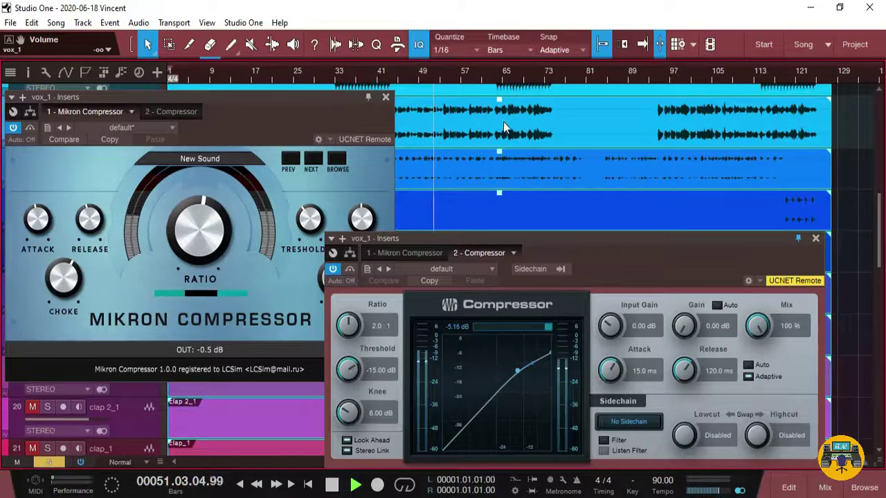
left_click(347, 100)
left_click_drag(347, 100, 369, 147)
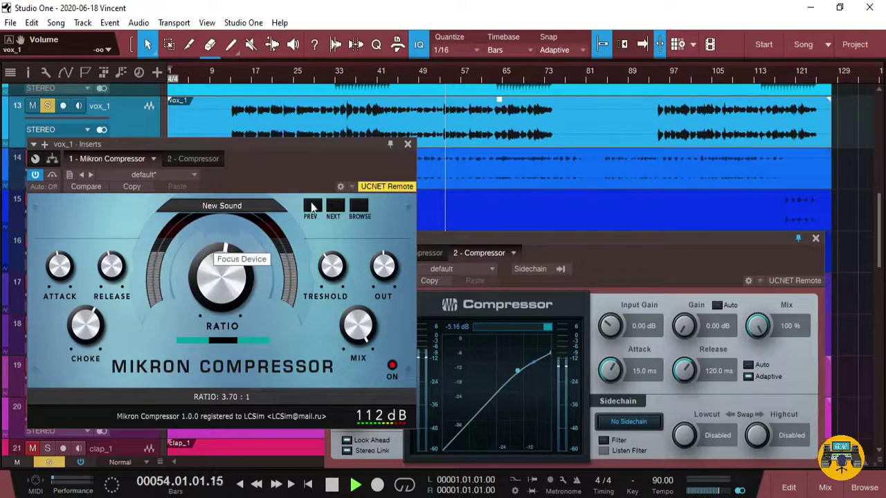
Boost the vox_1 clip's gain strongly, bring it back down, and compare the two levels with undo and redo
mouse_move(499, 101)
left_mouse_down()
mouse_move(497, 126)
mouse_move(497, 85)
left_mouse_up()
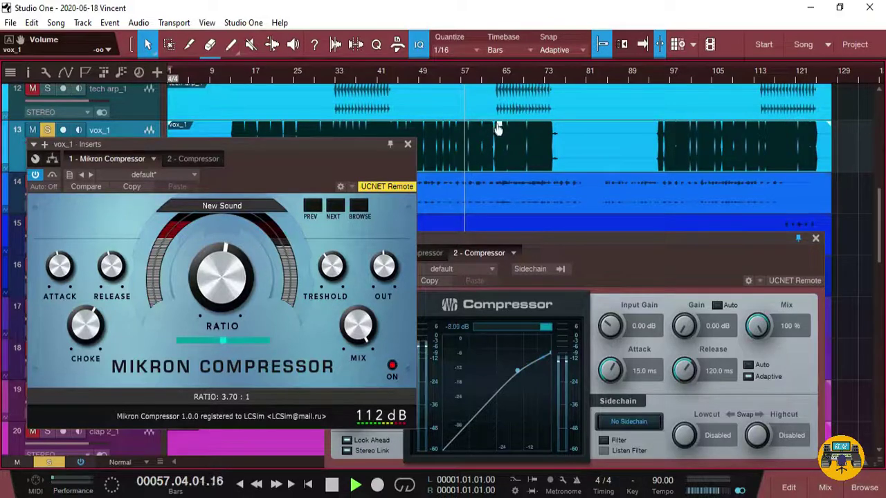
left_click_drag(497, 128, 499, 158)
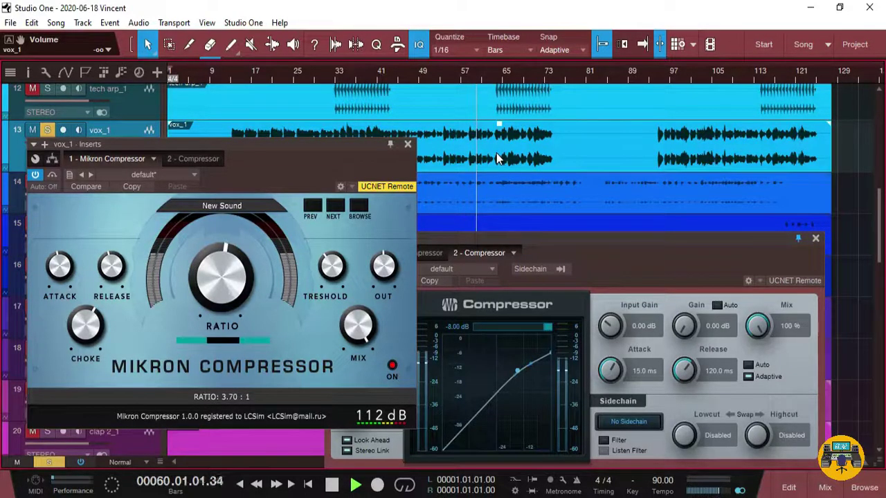
key("ctrl+z")
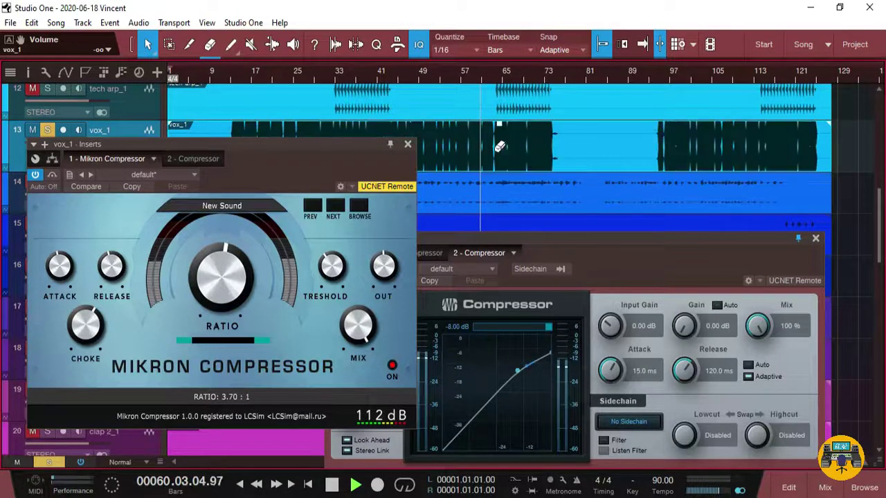
key("ctrl+y")
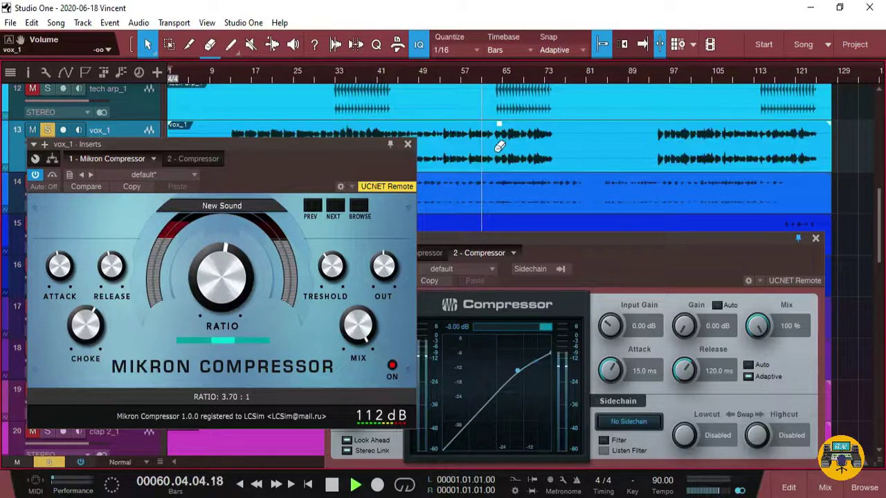
Close both plug-in windows and enable Input controls among the console's channel components
left_click(407, 144)
left_click(816, 237)
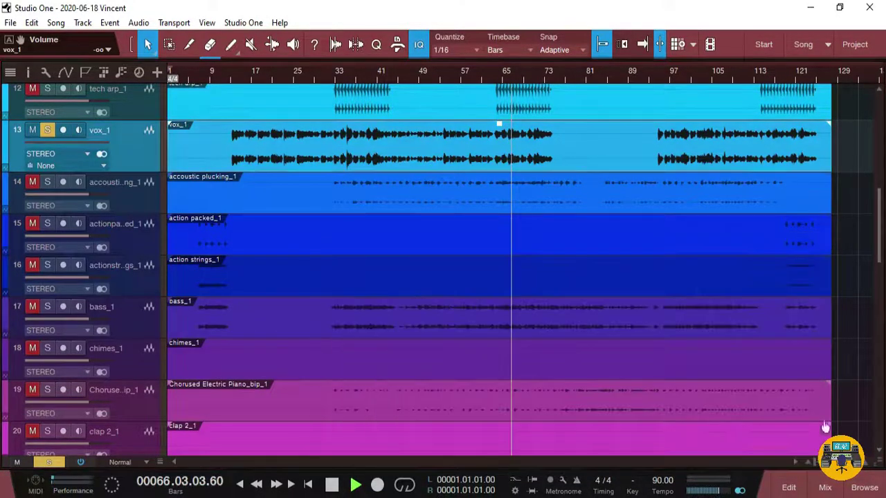
left_click(825, 487)
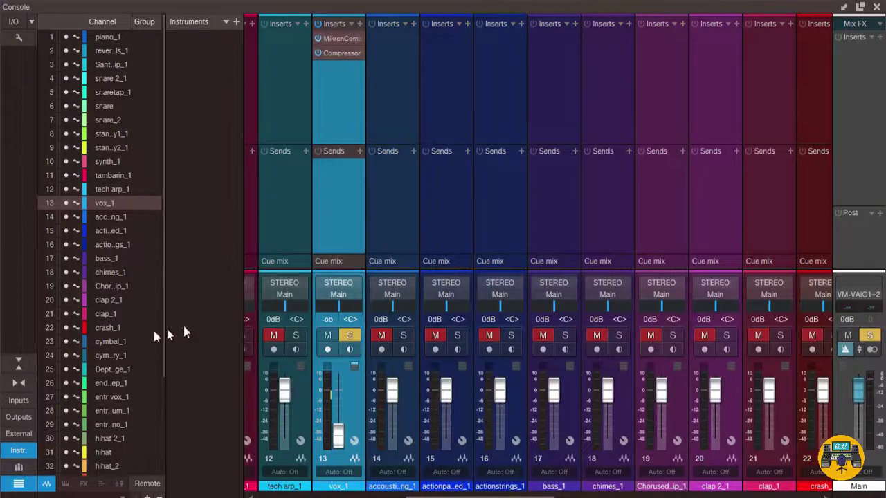
left_click(18, 37)
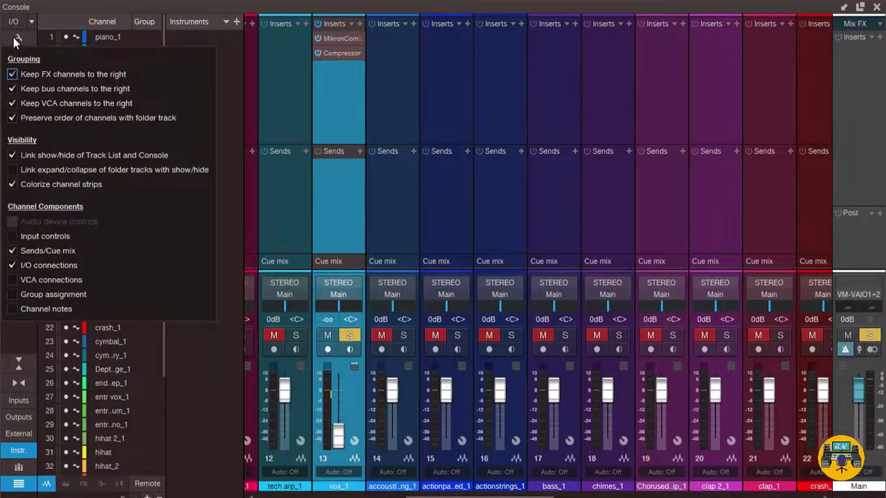
left_click(12, 237)
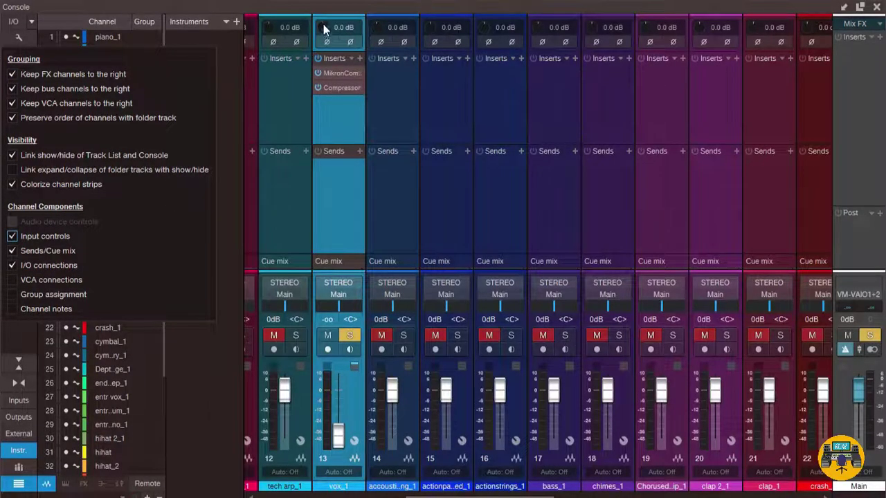
left_click(323, 24)
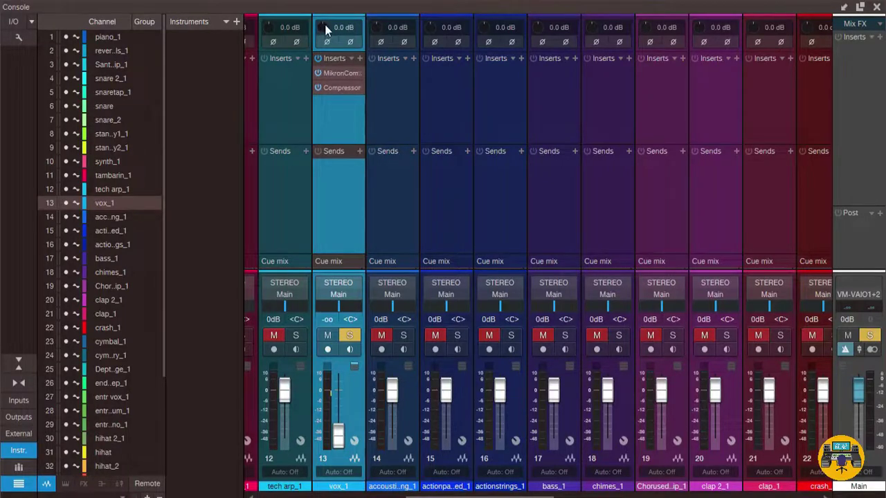
Reopen the Mikron Compressor and Compressor windows on vox_1 and place them side by side below the input gain control
right_click(347, 74)
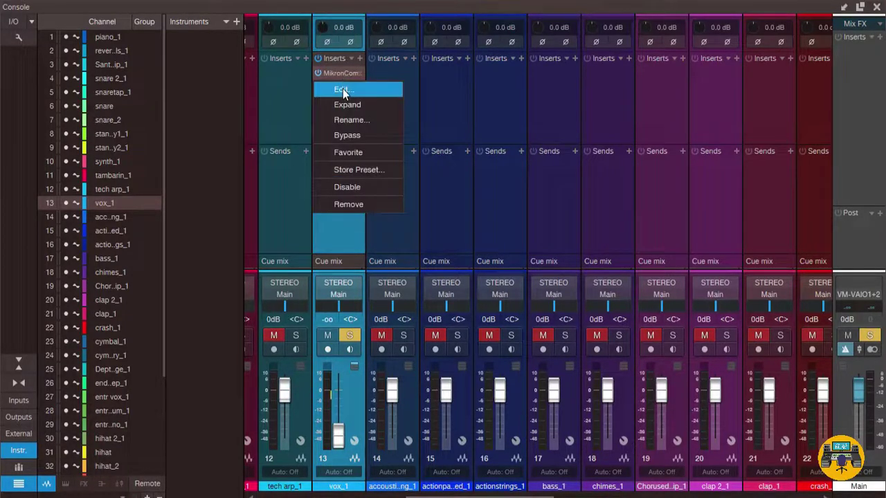
left_click(344, 88)
left_click_drag(332, 144, 298, 159)
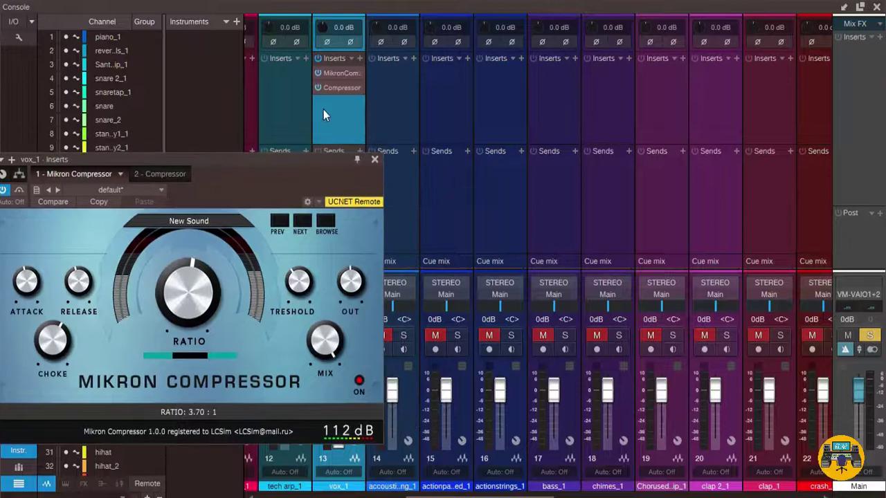
right_click(336, 89)
left_click(338, 102)
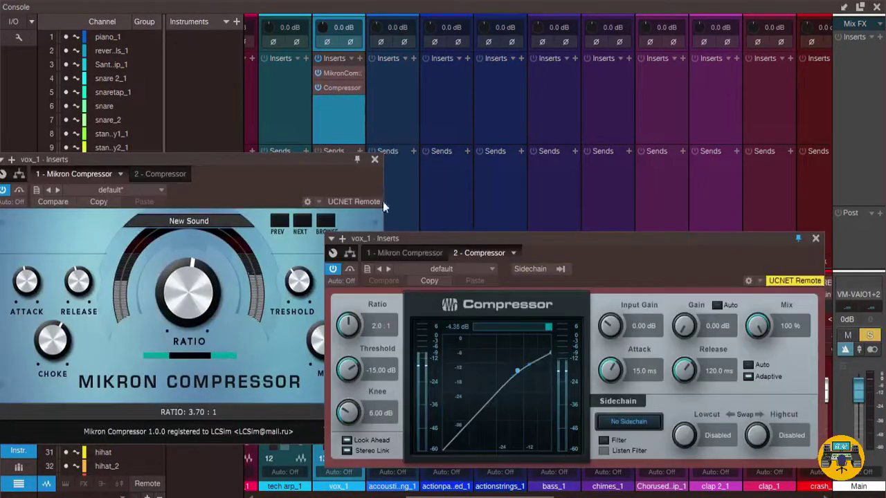
left_click_drag(442, 238, 522, 127)
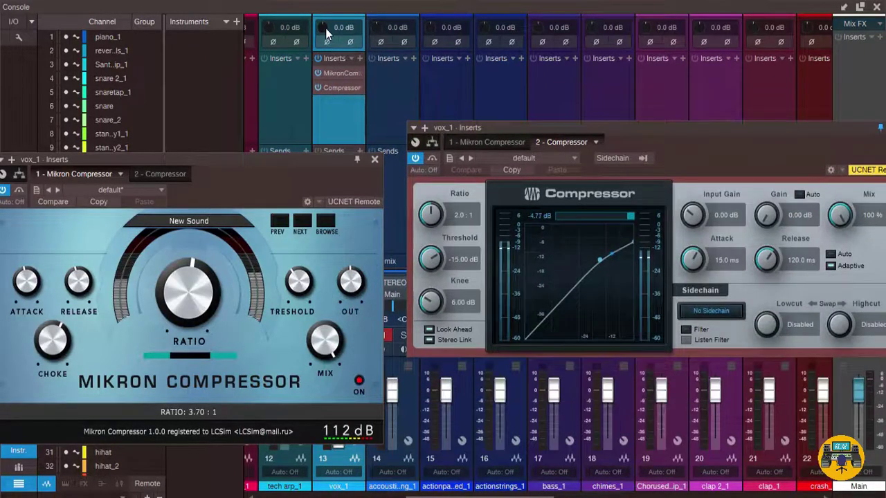
Raise vox_1's input gain to +16.8 dB, and lower it to -1.2 dB during playback from bar 27
left_click_drag(325, 28, 322, 7)
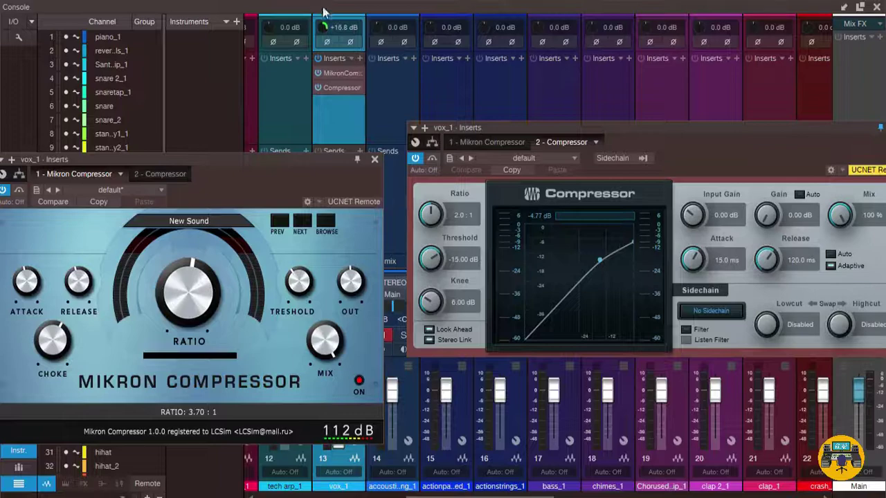
left_click(878, 7)
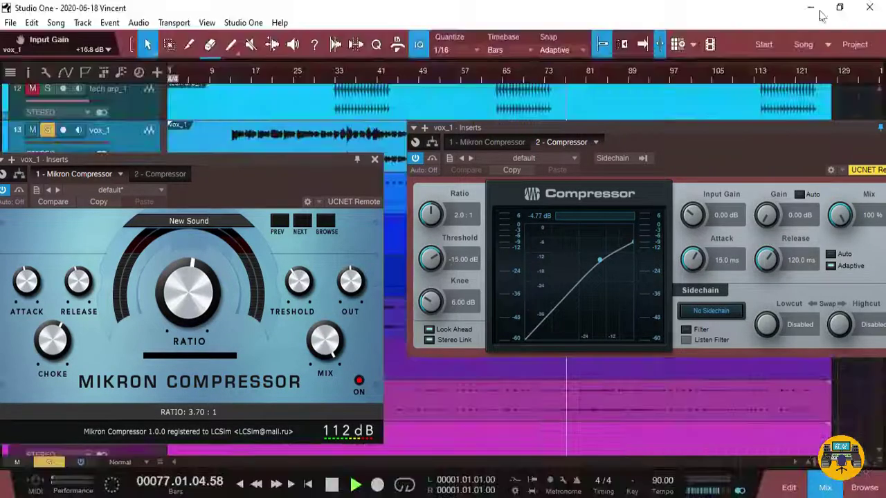
left_click(309, 76)
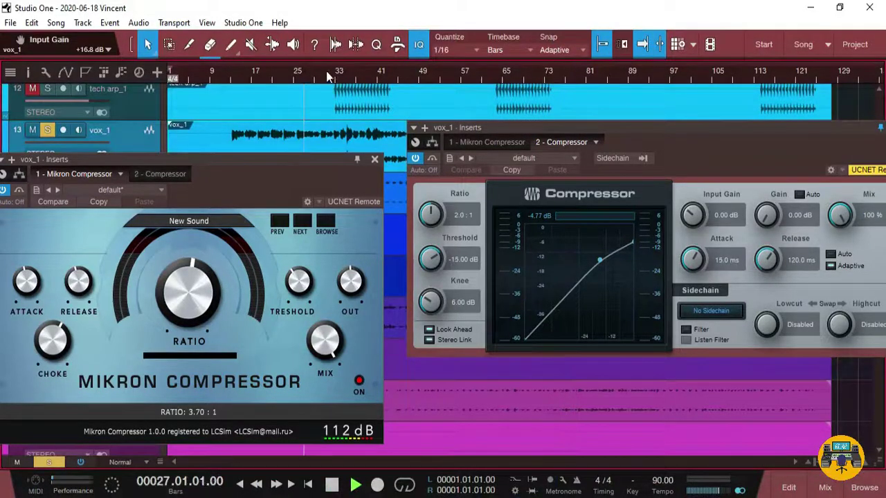
left_click(820, 487)
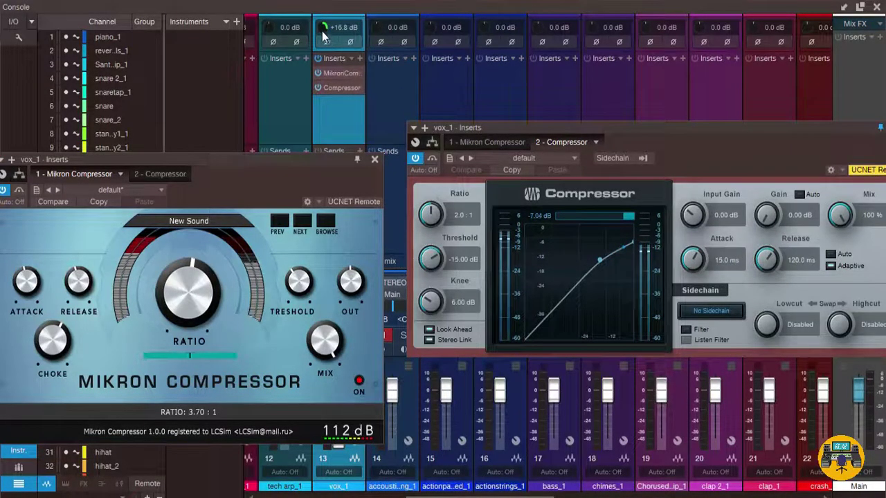
left_click_drag(322, 29, 313, 74)
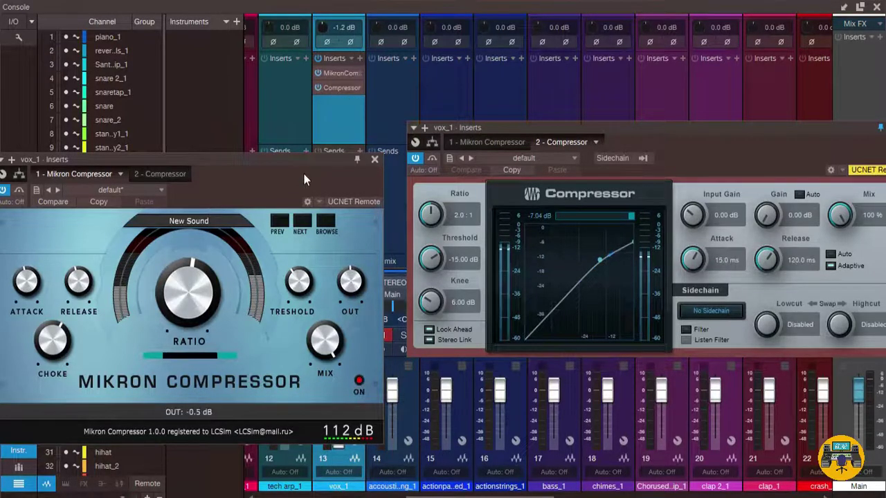
Move the Mikron Compressor window clear of the vox_1 fader, raise the fader during playback and pull it fully back down
left_click_drag(303, 162, 304, 104)
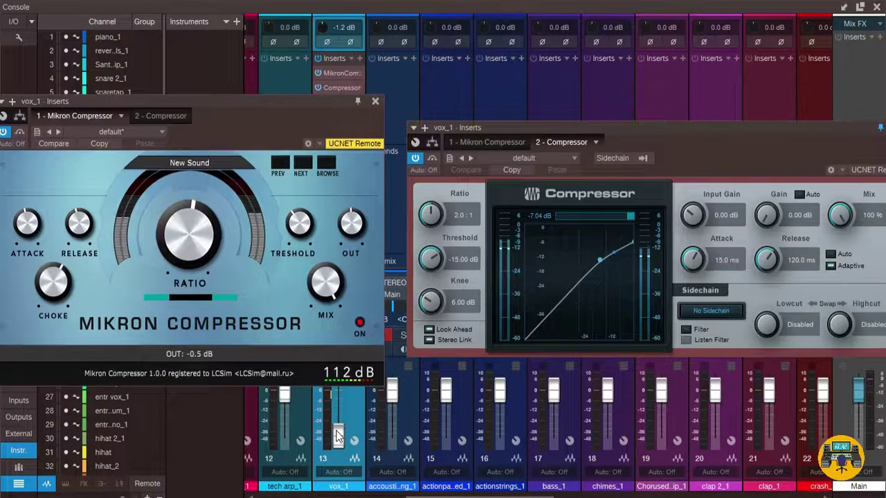
left_click_drag(337, 430, 335, 382)
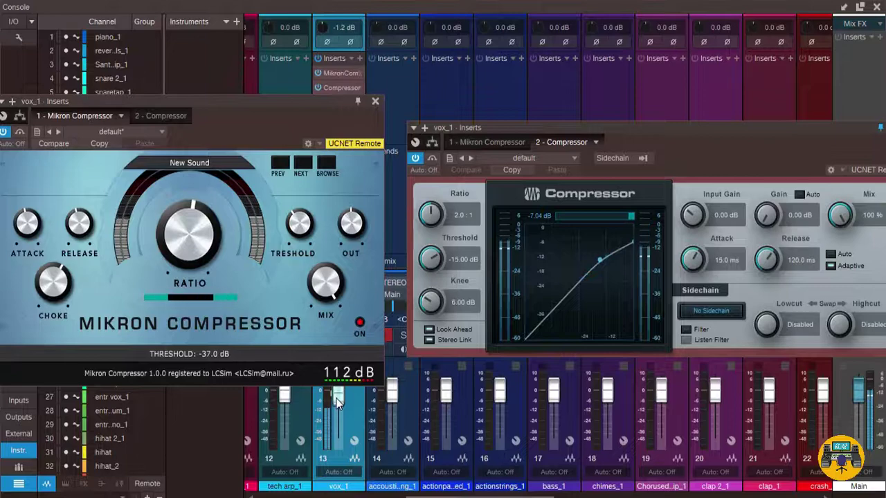
left_click_drag(337, 407, 337, 455)
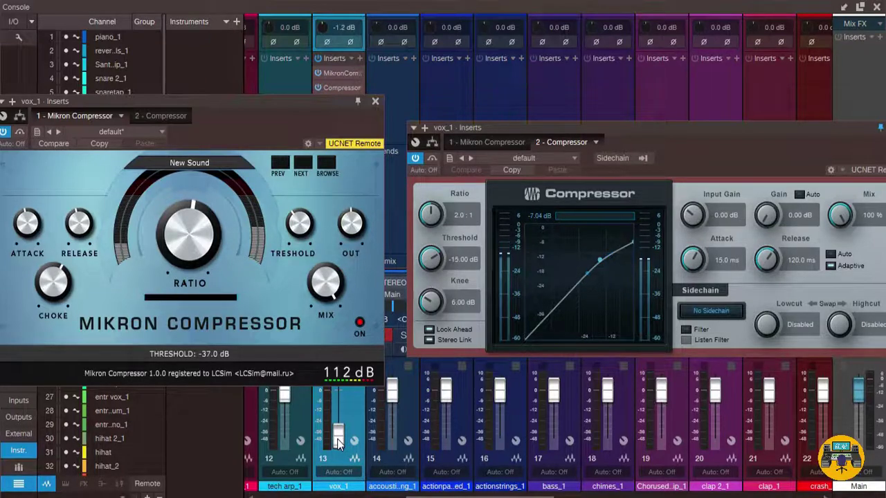
mouse_move(337, 443)
left_mouse_down()
mouse_move(344, 346)
mouse_move(337, 449)
left_mouse_up()
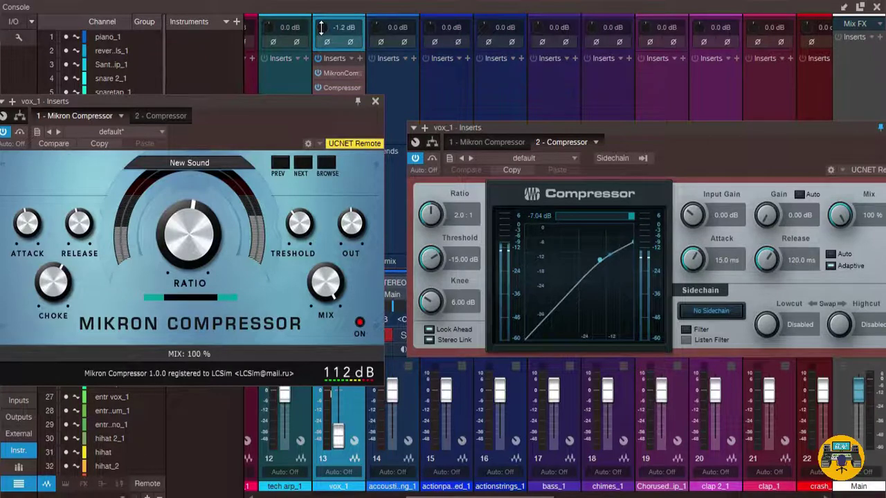
Set vox_1's input gain to +1.4 dB and close both plug-in windows
left_click_drag(321, 28, 325, 57)
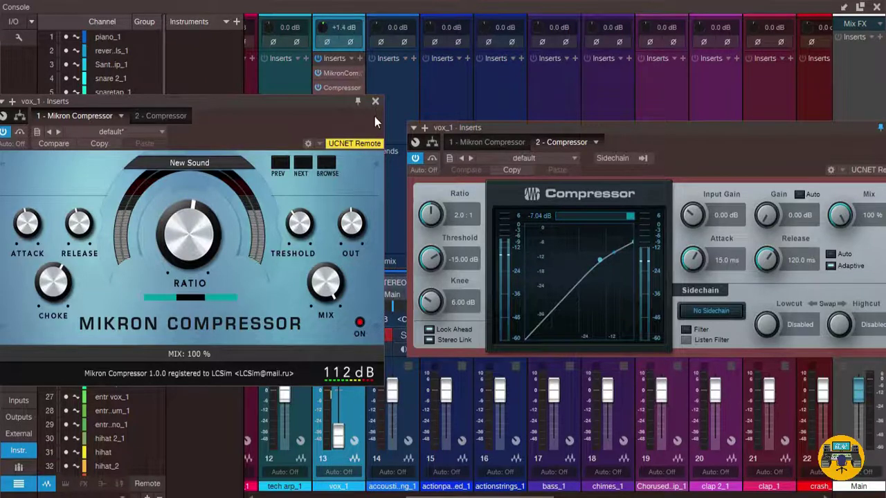
left_click(374, 103)
left_click_drag(565, 134, 375, 146)
left_click(709, 140)
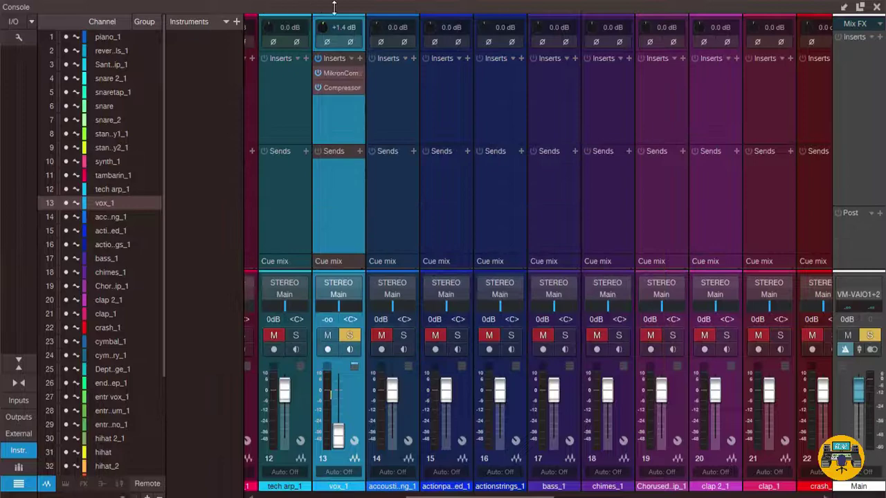